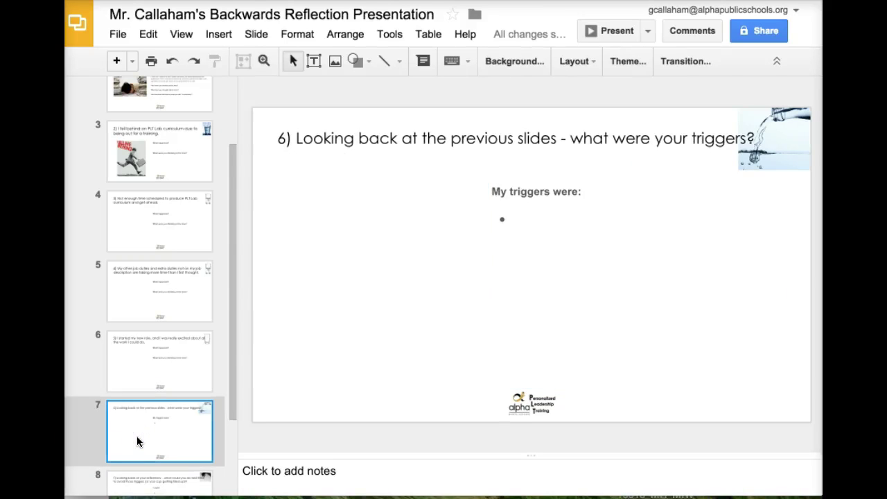
# Replace the wording of slide 7's title with "My Triggers:", keeping the "6)" numbering.
pyautogui.click(424, 298)
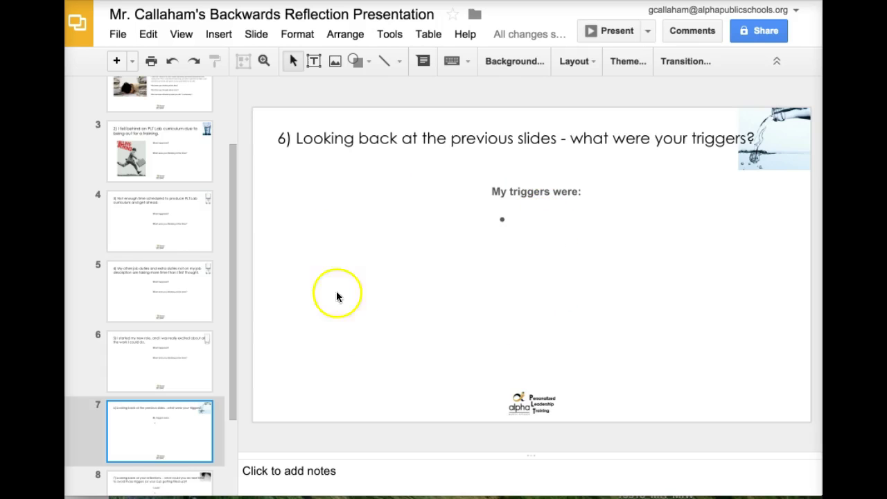
pyautogui.click(476, 138)
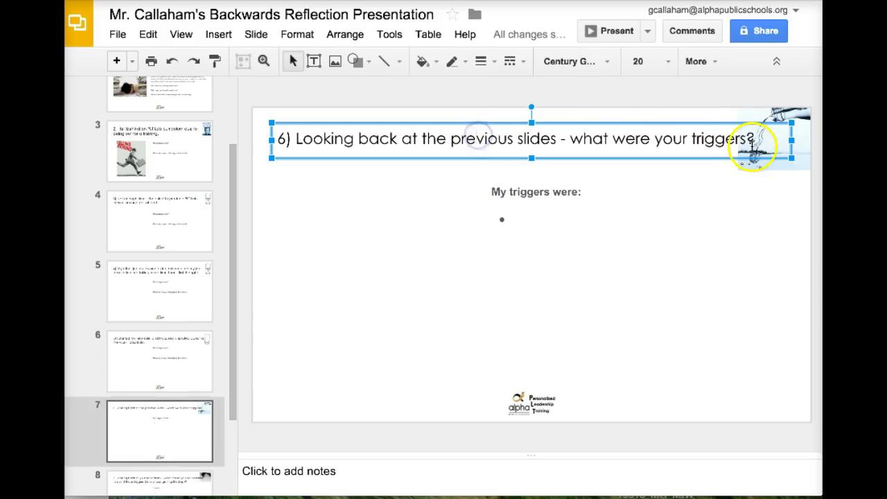
pyautogui.moveTo(753, 140); pyautogui.dragTo(287, 138)
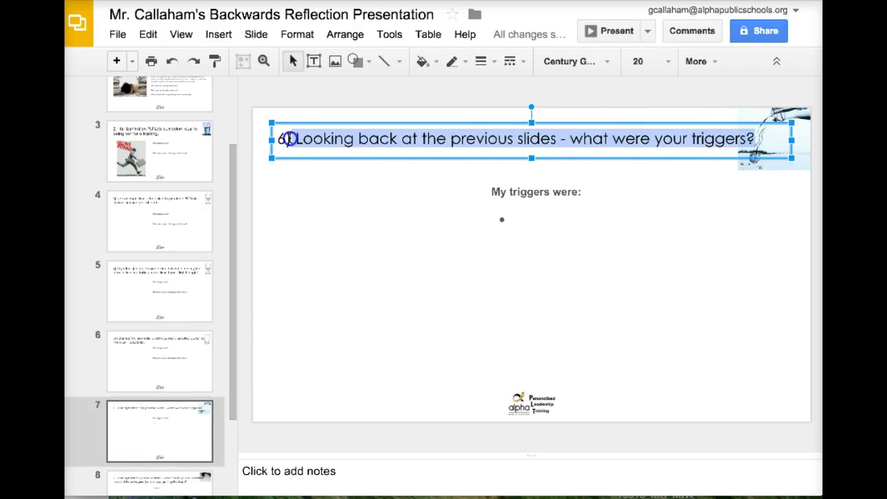
pyautogui.write('My Triggers:')
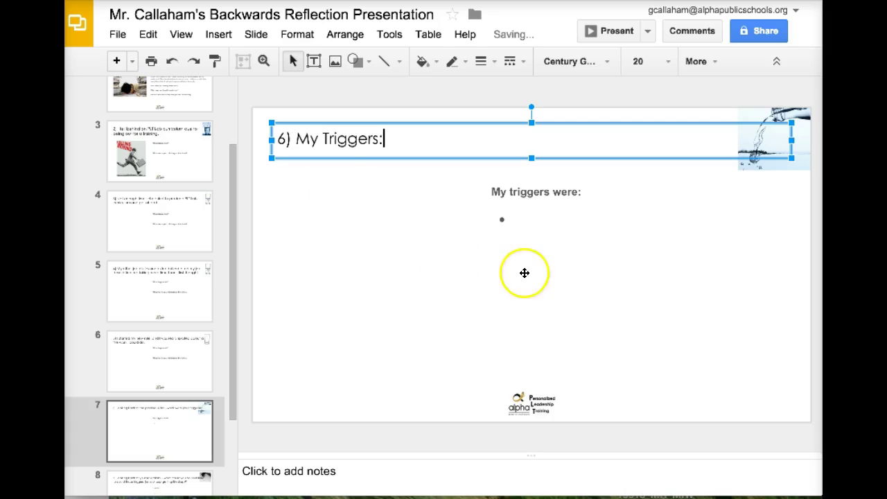
# Review slides 5 and 6, and fill slide 7's first bullet with "More work than originally expected - taking more time than planned".
pyautogui.click(522, 270)
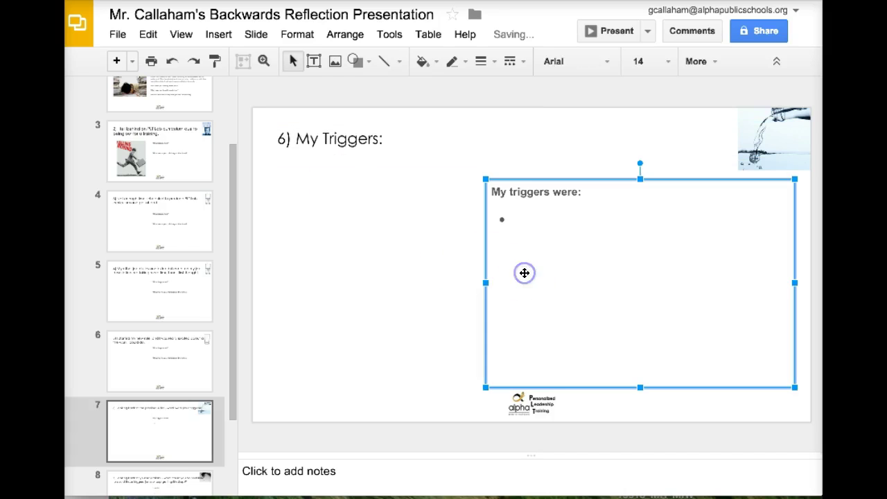
pyautogui.click(547, 219)
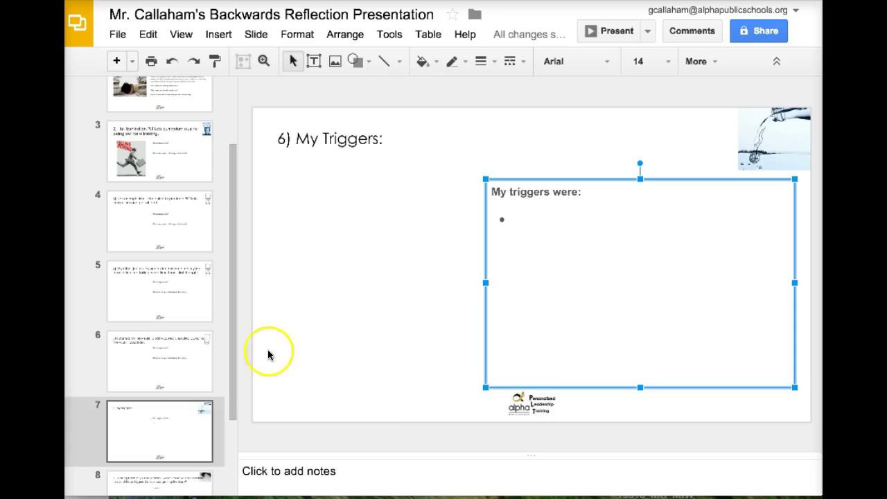
pyautogui.click(178, 352)
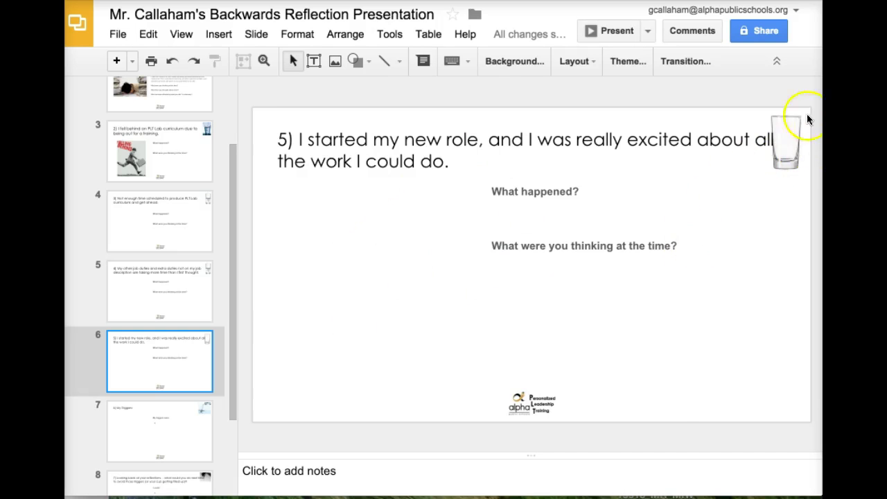
pyautogui.click(164, 293)
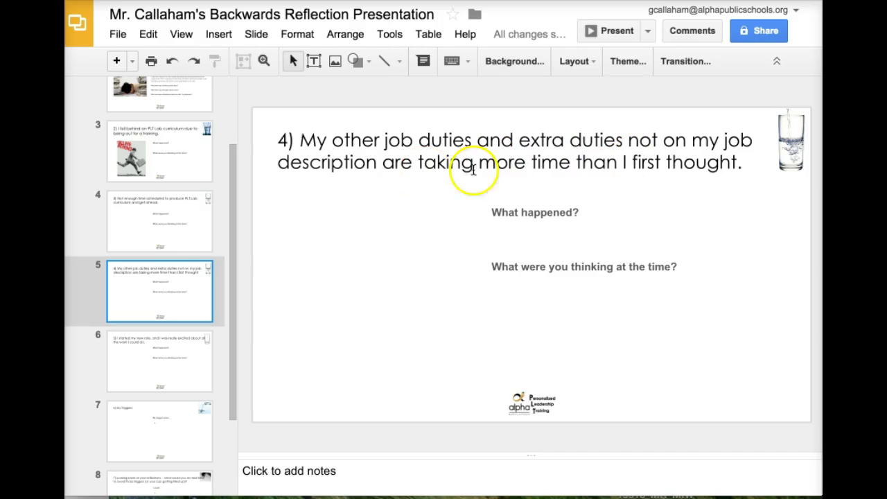
pyautogui.click(197, 422)
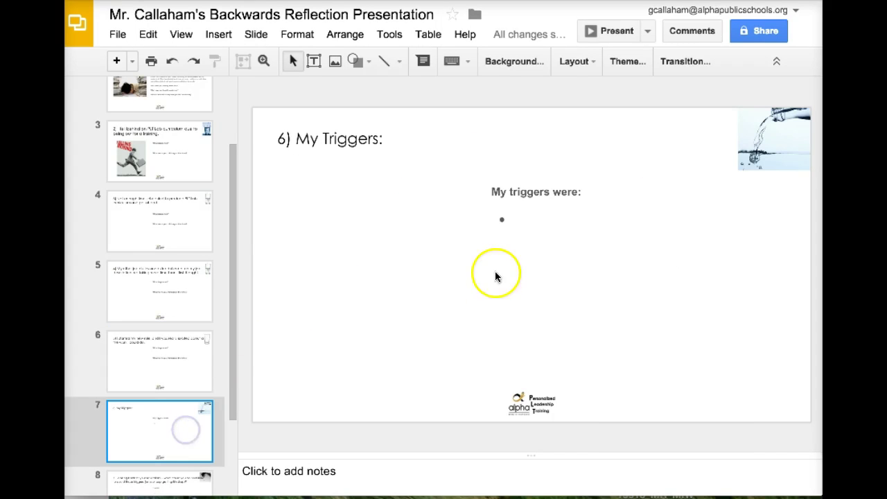
pyautogui.click(519, 212)
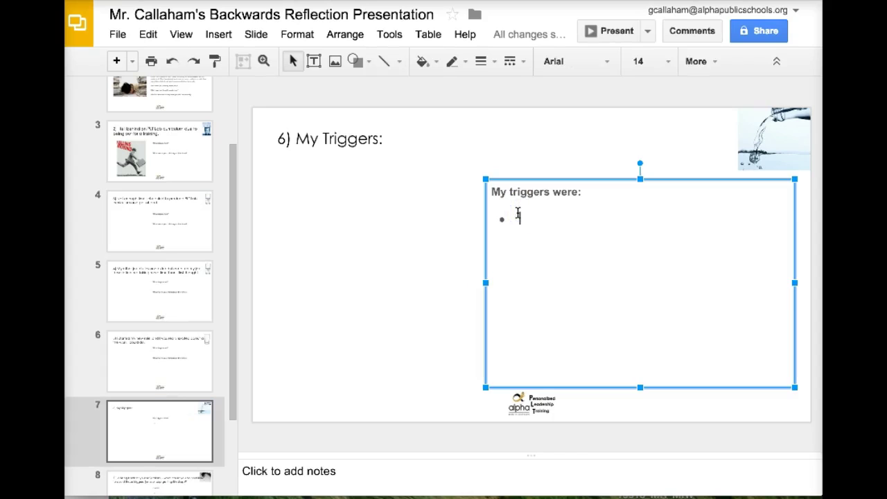
pyautogui.write('More work than orginally expected -')
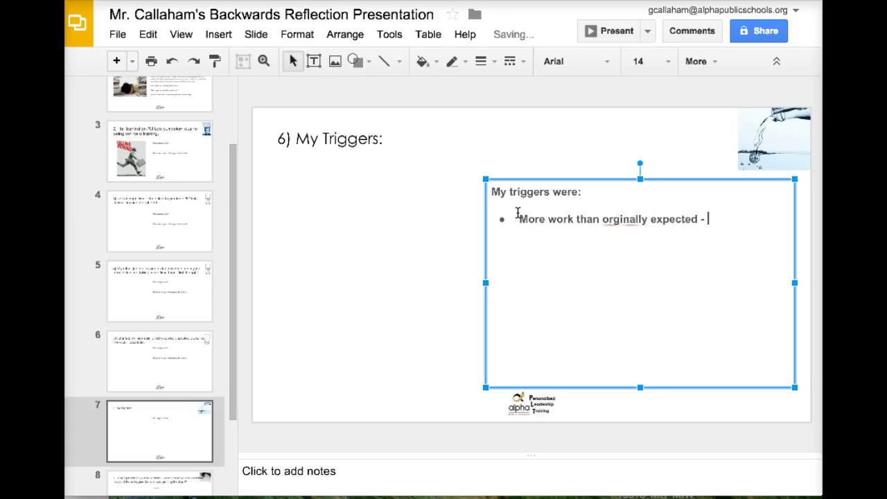
pyautogui.write('time than planned')
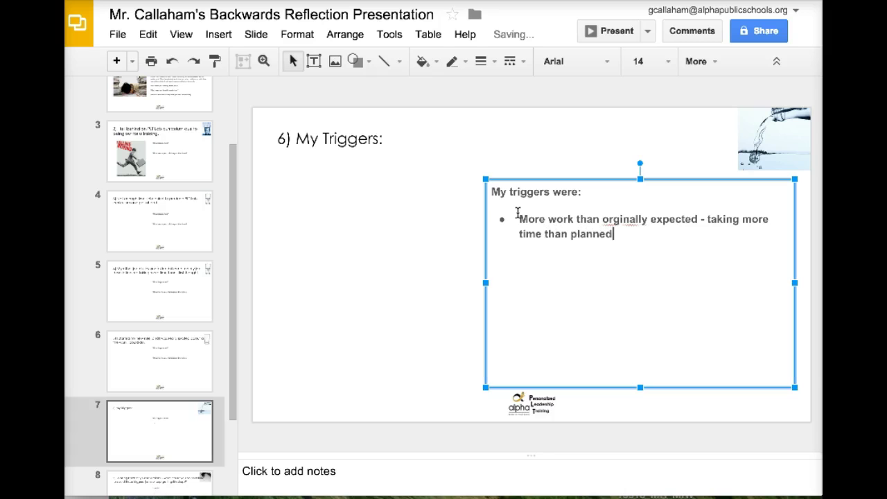
pyautogui.click(611, 219)
pyautogui.write('i')
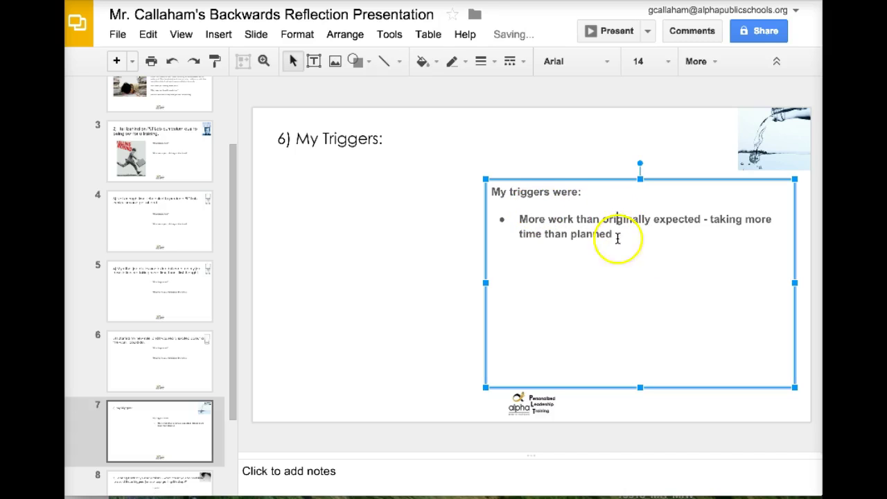
# Consult slides 4 and 5, and add a second trigger bullet reading "Not scheduling enough time (running out of time to plan ahead)".
pyautogui.click(617, 237)
pyautogui.press('Return')
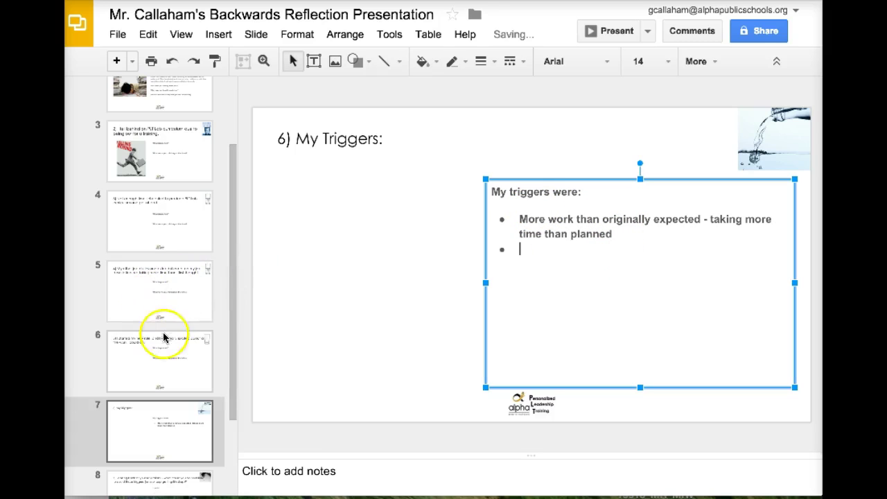
pyautogui.click(163, 337)
pyautogui.click(172, 300)
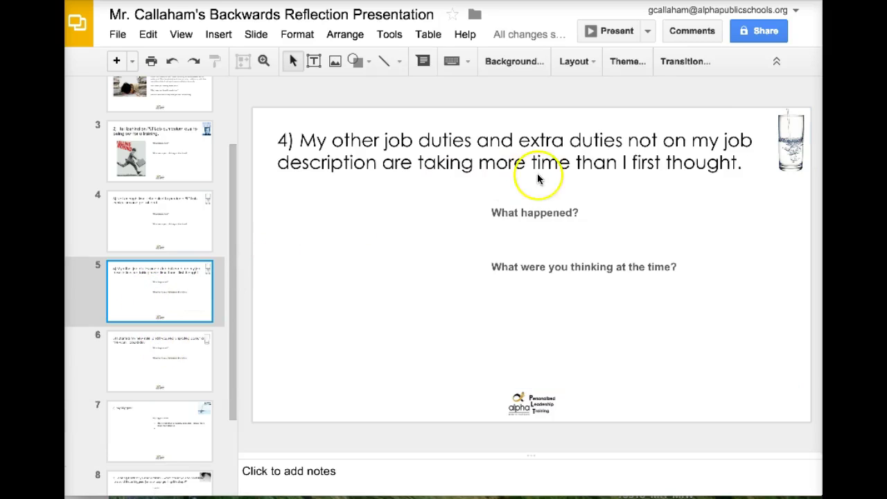
pyautogui.click(188, 212)
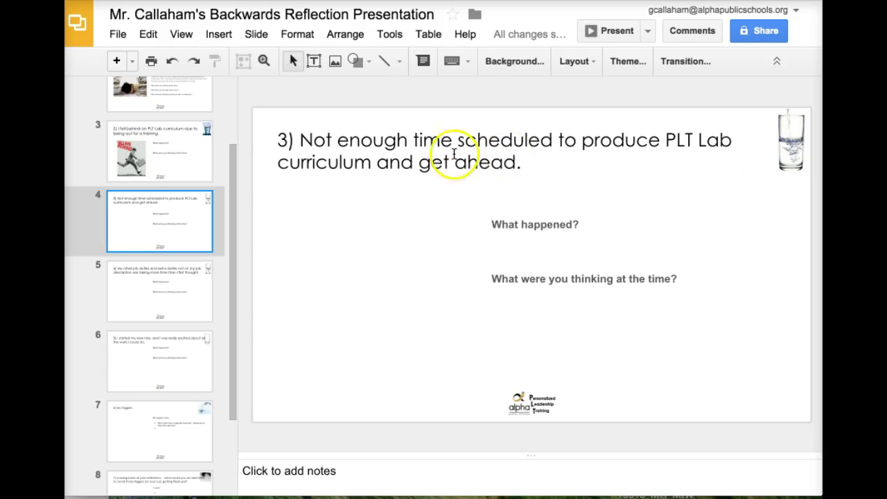
pyautogui.click(182, 371)
pyautogui.click(164, 446)
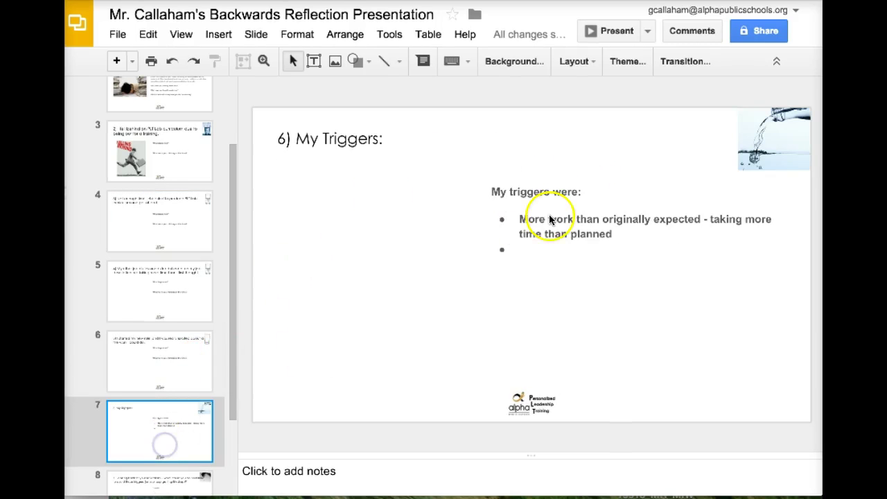
pyautogui.click(541, 248)
pyautogui.write('N')
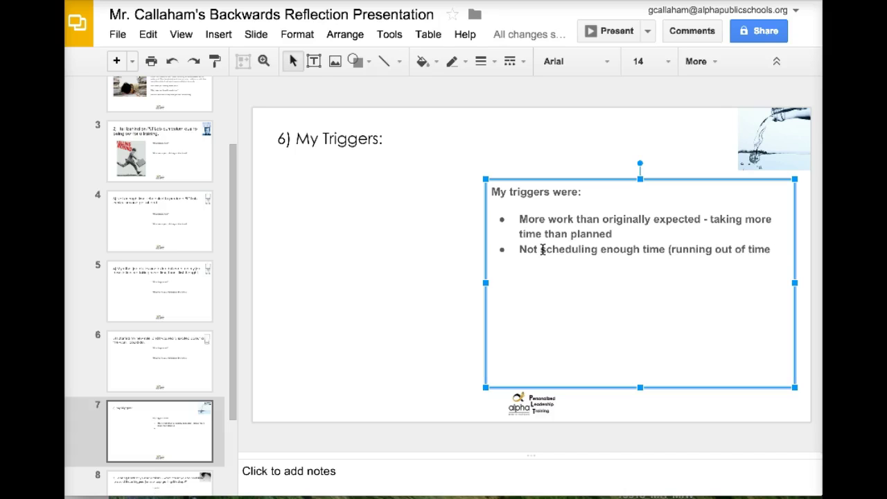
pyautogui.write('to plan ahead')
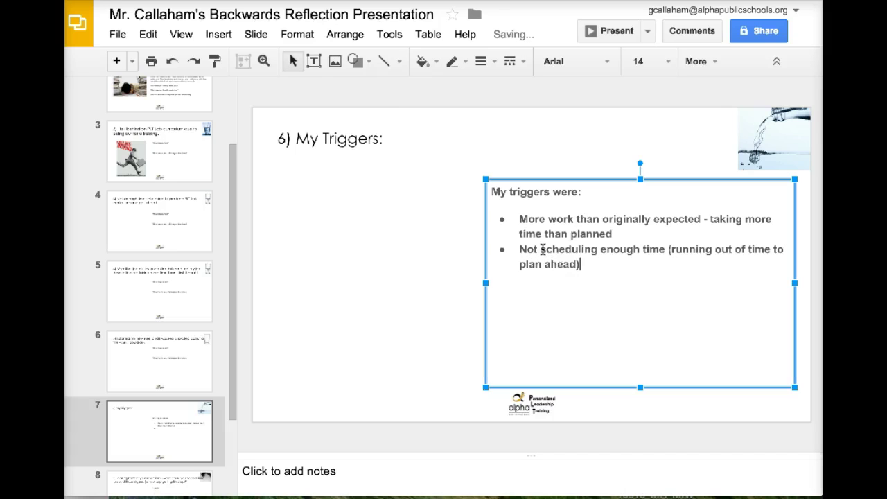
# Review slides 3 and 4 for further triggers, and start an empty third bullet in slide 7's list.
pyautogui.click(159, 234)
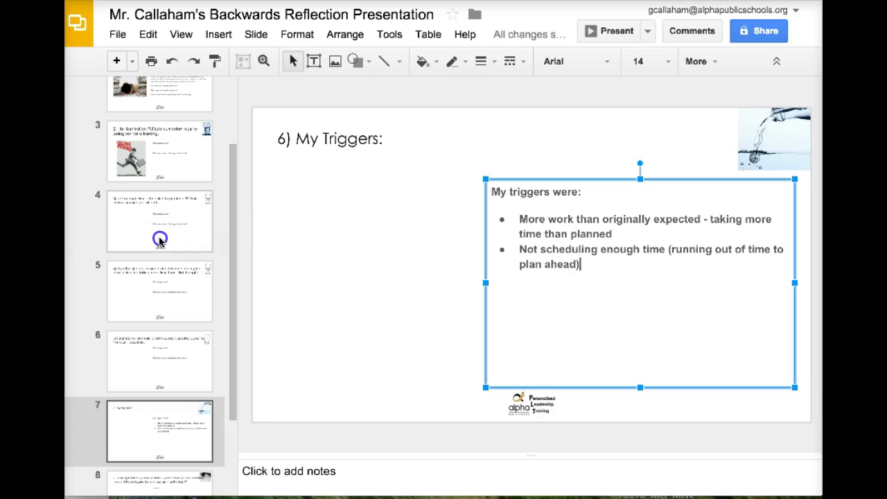
pyautogui.click(148, 298)
pyautogui.click(176, 208)
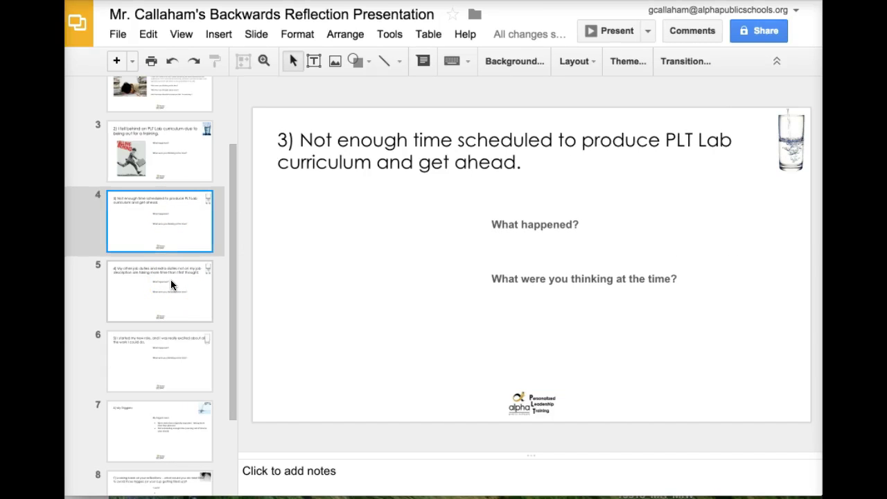
pyautogui.click(175, 162)
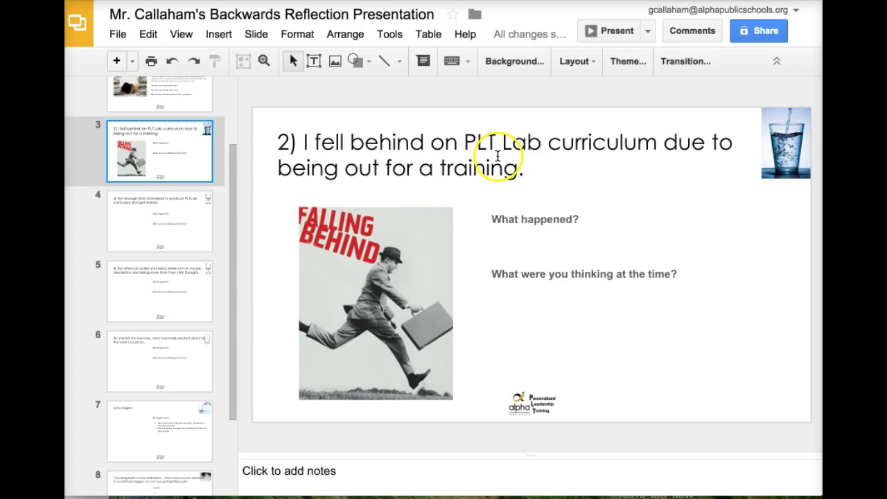
pyautogui.click(168, 423)
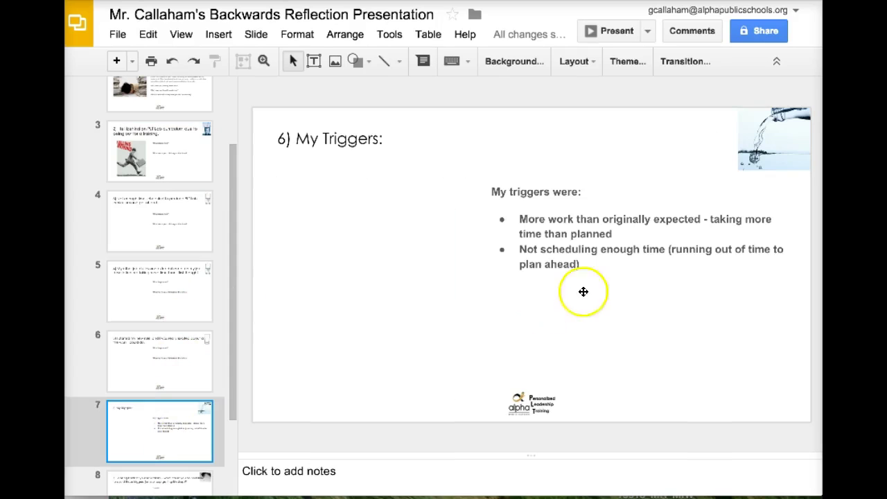
pyautogui.click(607, 267)
pyautogui.press('Return')
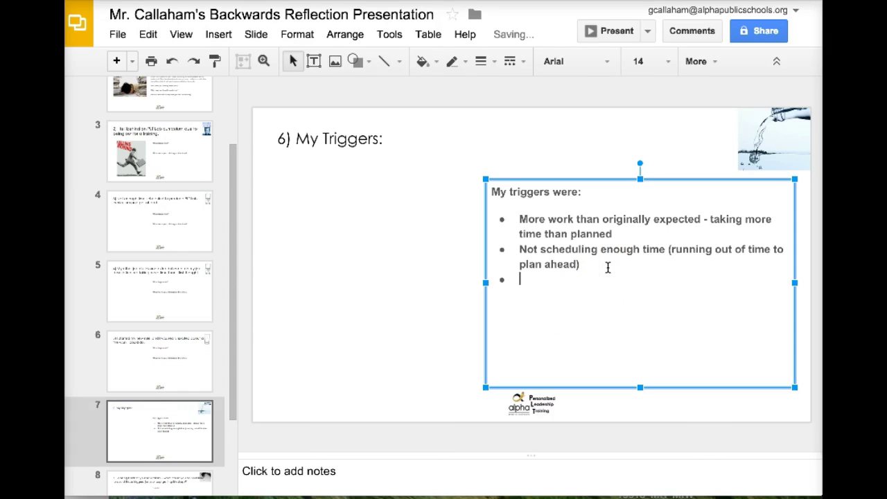
# Rewrite the second trigger bullet as "Feeling like I can't get ahead on my work", without brackets.
pyautogui.moveTo(670, 251); pyautogui.dragTo(576, 269)
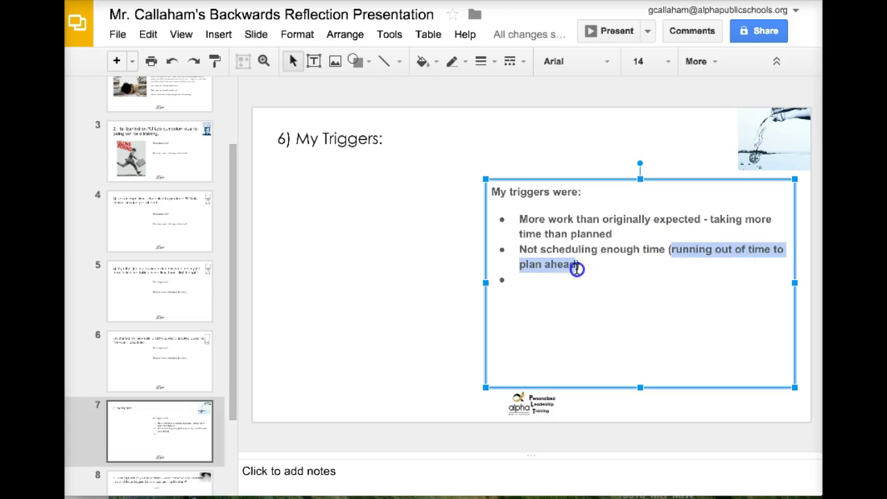
pyautogui.write('feel')
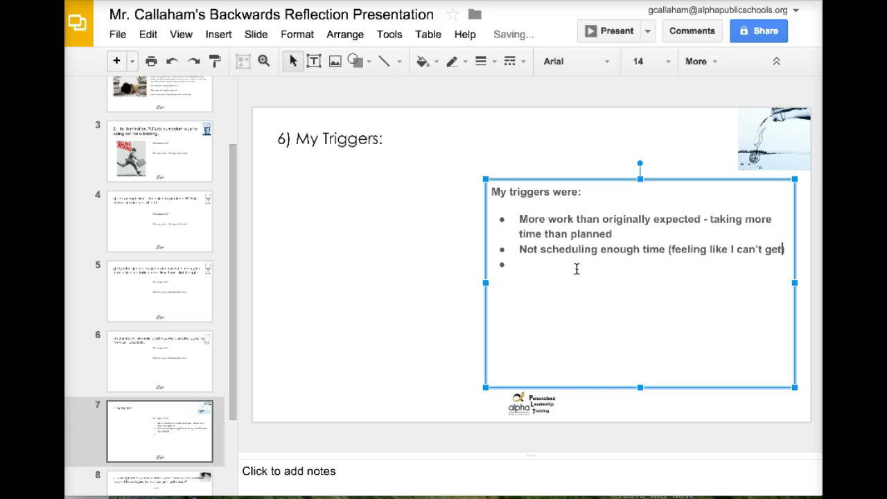
pyautogui.write("ing like I can't get ahead on my wor")
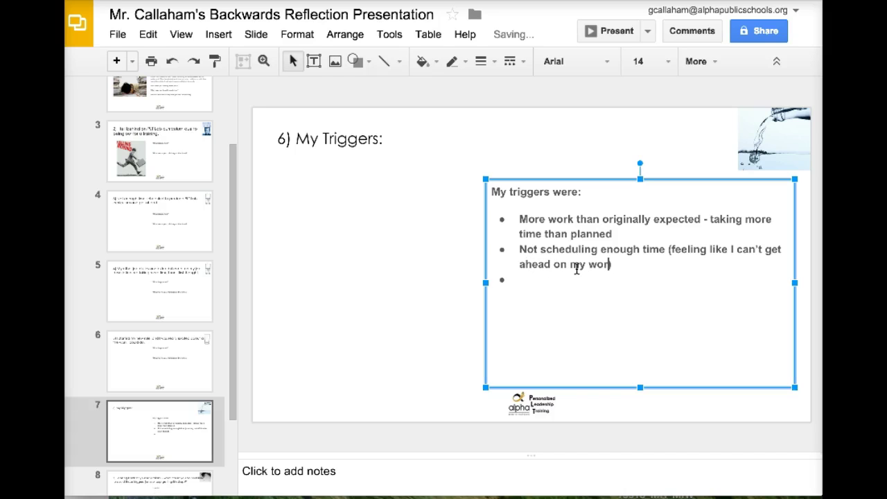
pyautogui.write('k')
pyautogui.moveTo(673, 250); pyautogui.dragTo(519, 248)
pyautogui.press('BackSpace')
pyautogui.press('Delete')
pyautogui.write('F')
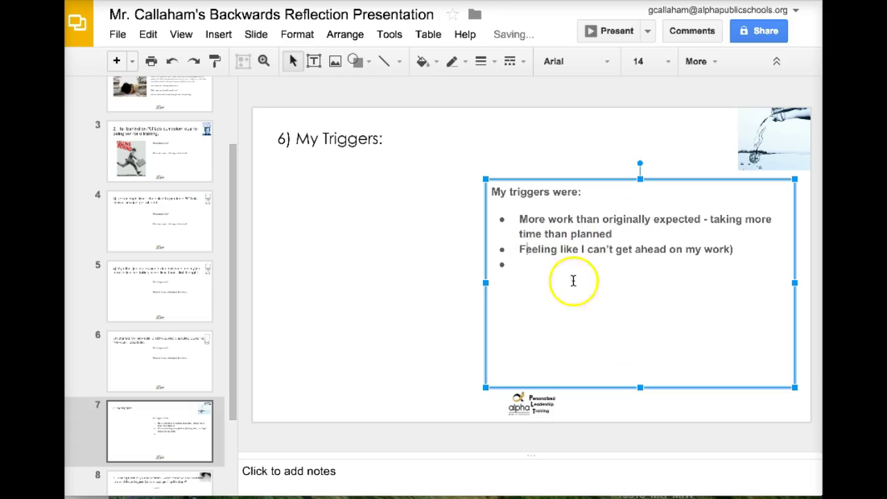
pyautogui.click(737, 250)
pyautogui.press('BackSpace')
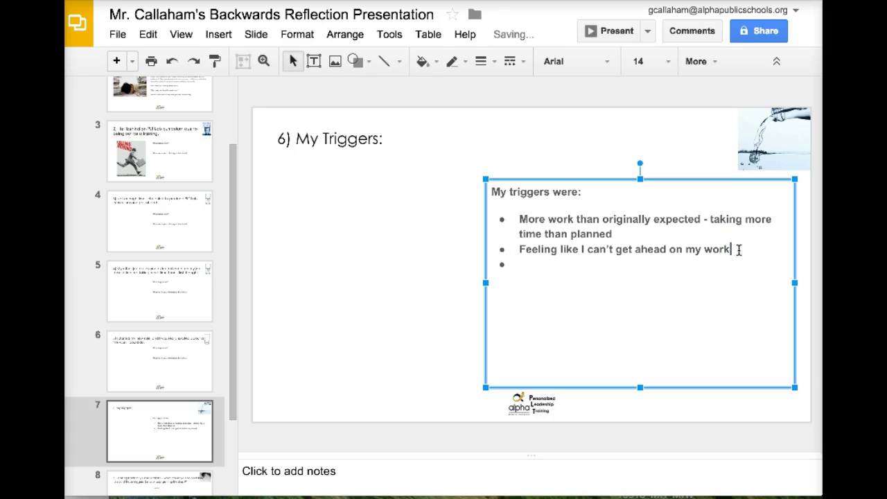
# Check slide 3, and fill the third trigger bullet with "Falling behind on work, and feeling like I need to work extra to catch up".
pyautogui.click(637, 277)
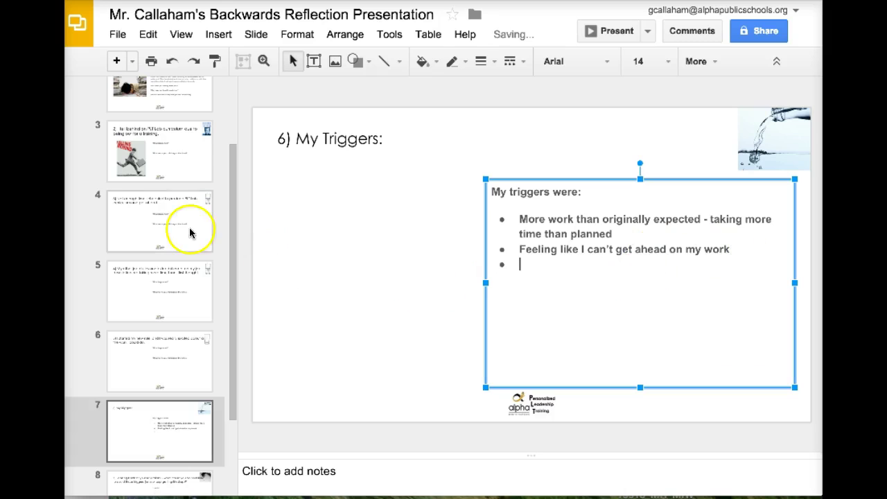
pyautogui.click(178, 151)
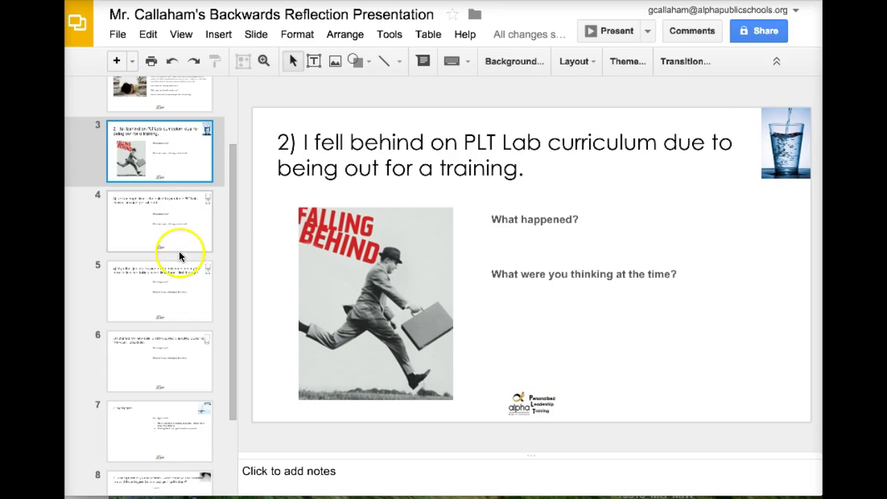
pyautogui.click(149, 426)
pyautogui.click(569, 263)
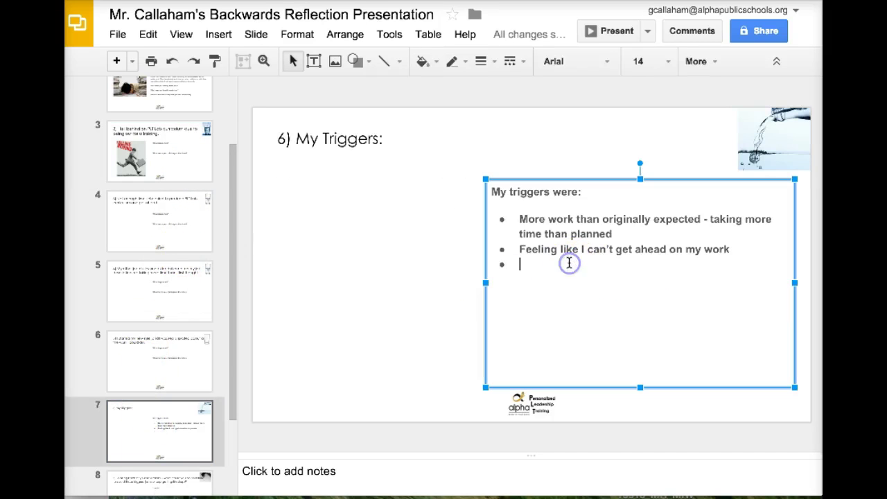
pyautogui.write('Falling behind on')
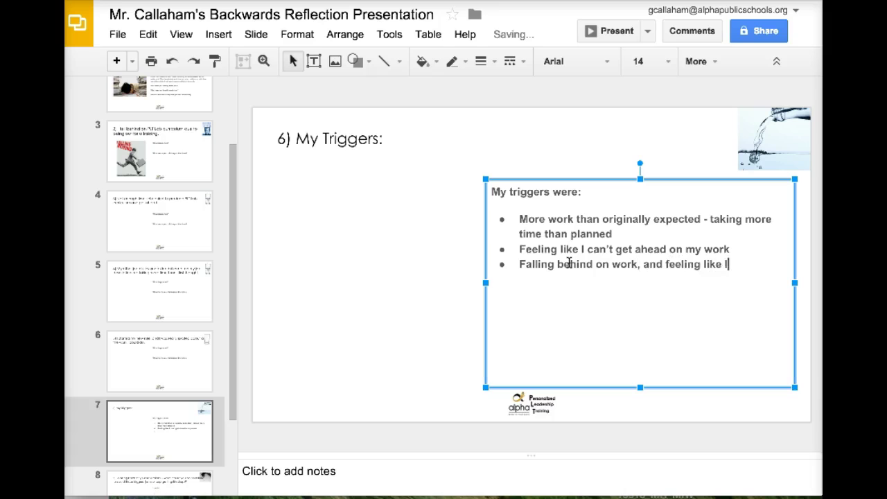
pyautogui.write('work extra to catch up')
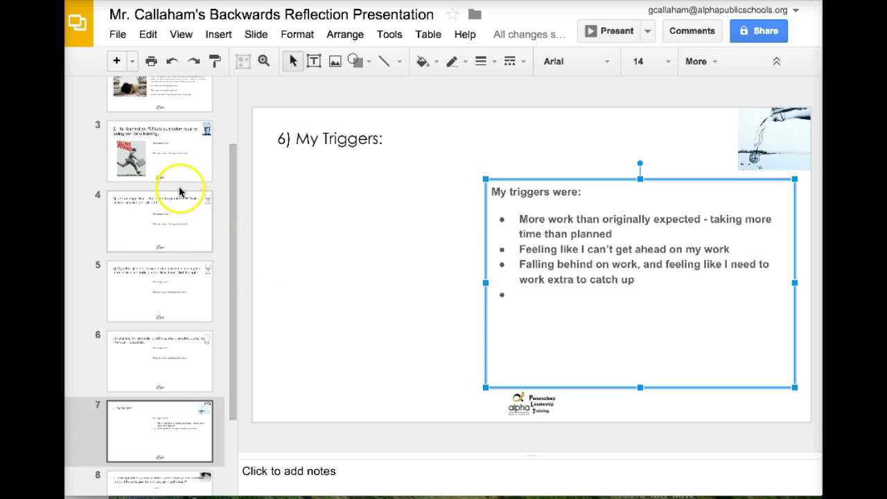
# Check slide 2, and enter "Working through the weekend, no time for self" as the fourth trigger bullet on slide 7.
pyautogui.scroll(2, 187, 163)
pyautogui.click(186, 164)
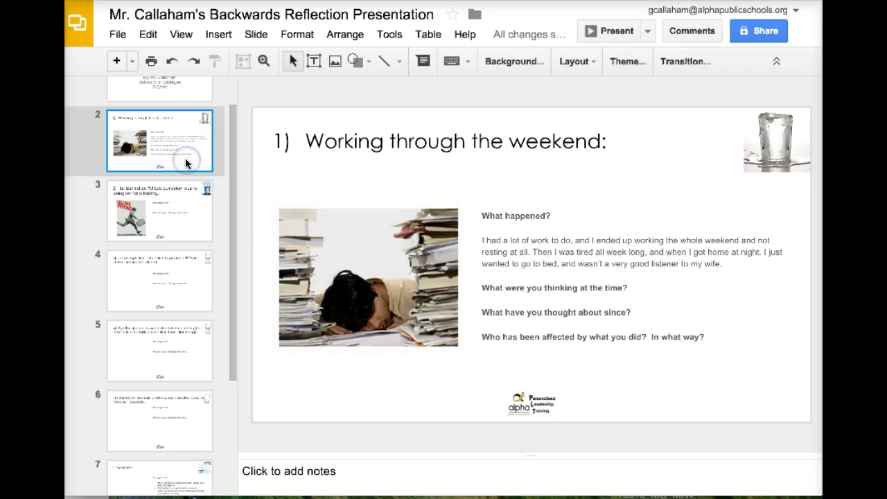
pyautogui.click(166, 412)
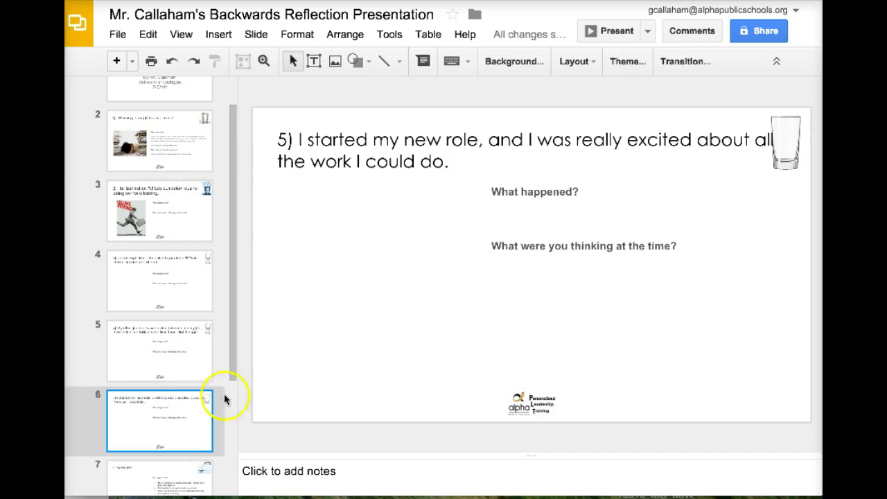
pyautogui.click(168, 471)
pyautogui.click(529, 291)
pyautogui.write('W')
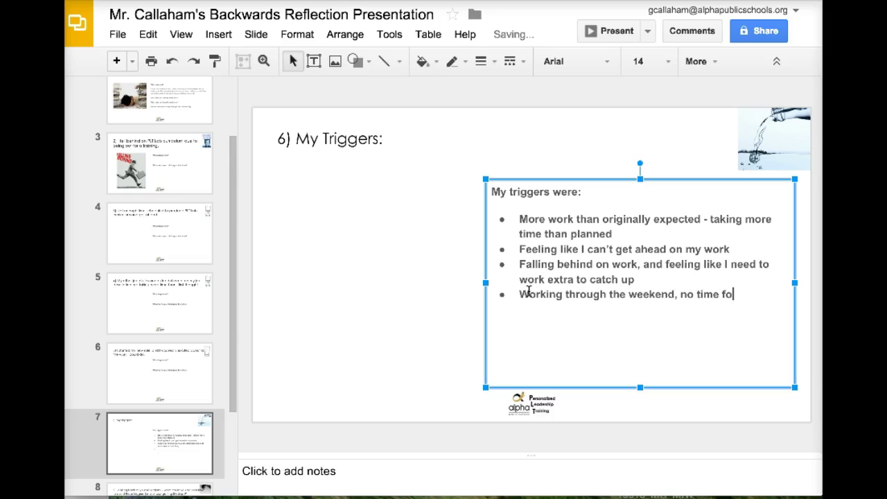
pyautogui.click(319, 292)
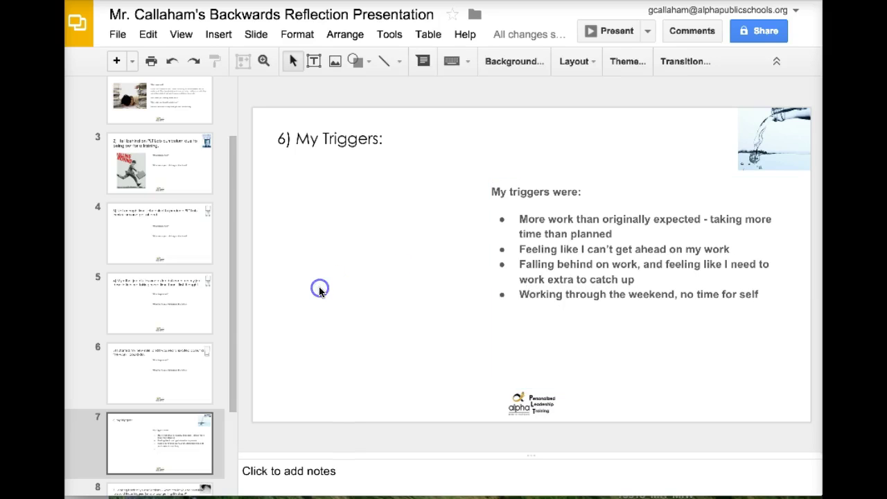